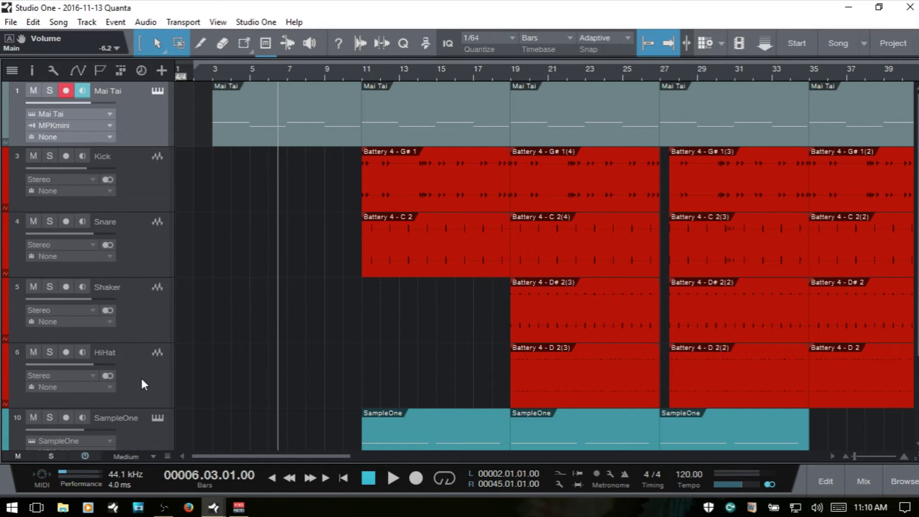
# Show the mixing console and select the Kick through HiHat channels (9–12).
pyautogui.press('F3')
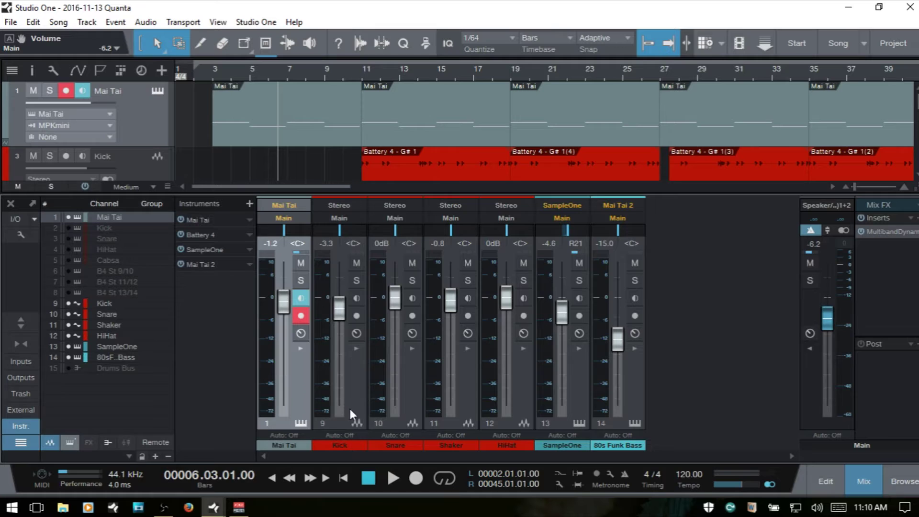
pyautogui.click(350, 378)
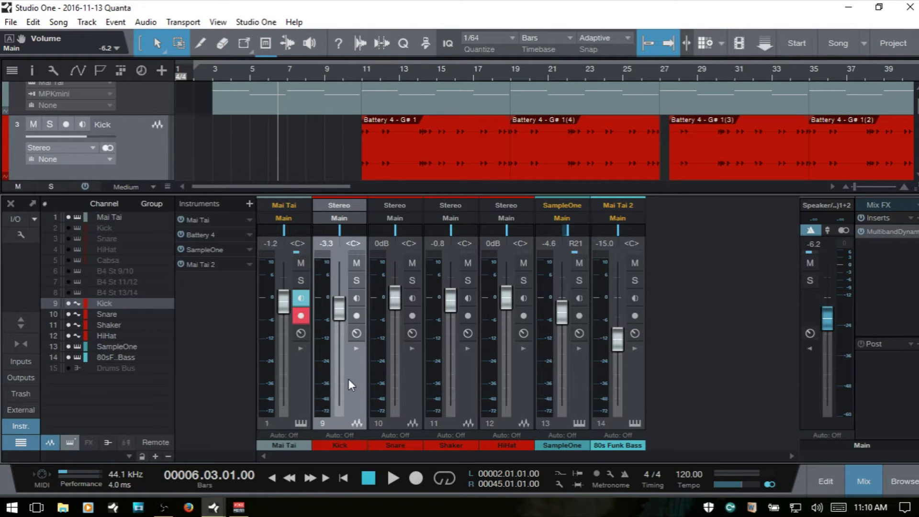
pyautogui.keyDown('shift'); pyautogui.click(521, 374); pyautogui.keyUp('shift')
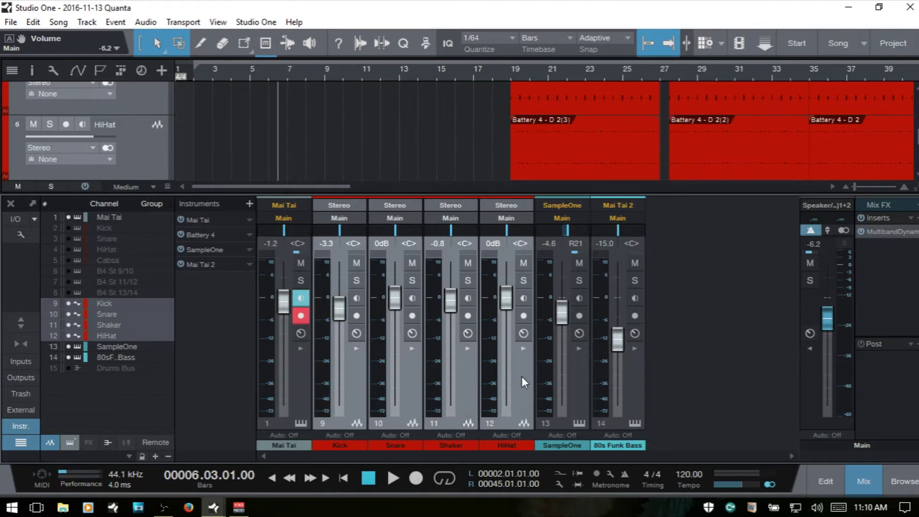
# Group the selected Kick, Snare, Shaker and HiHat channels into Group 1.
pyautogui.rightClick(521, 377)
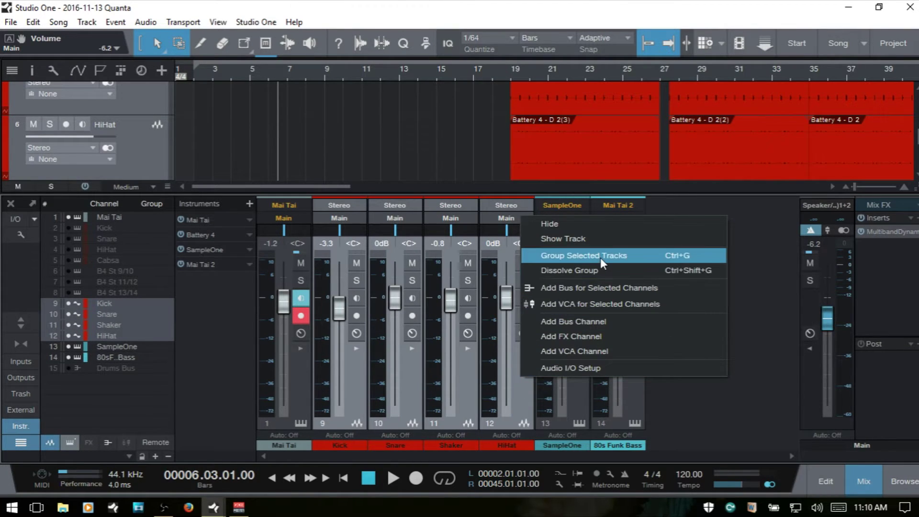
pyautogui.click(601, 256)
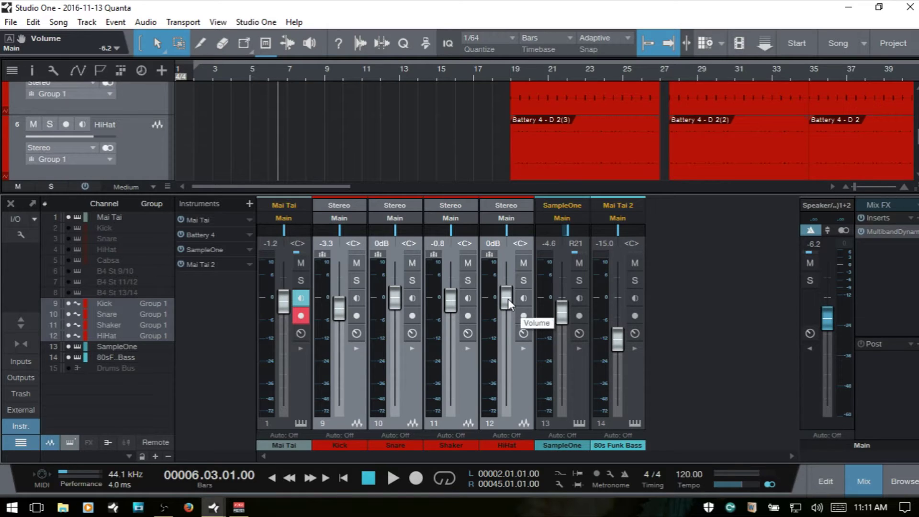
# Lower the grouped drum faders together (HiHat -0.5 dB) and test group mute and solo.
pyautogui.moveTo(507, 300); pyautogui.dragTo(508, 305)
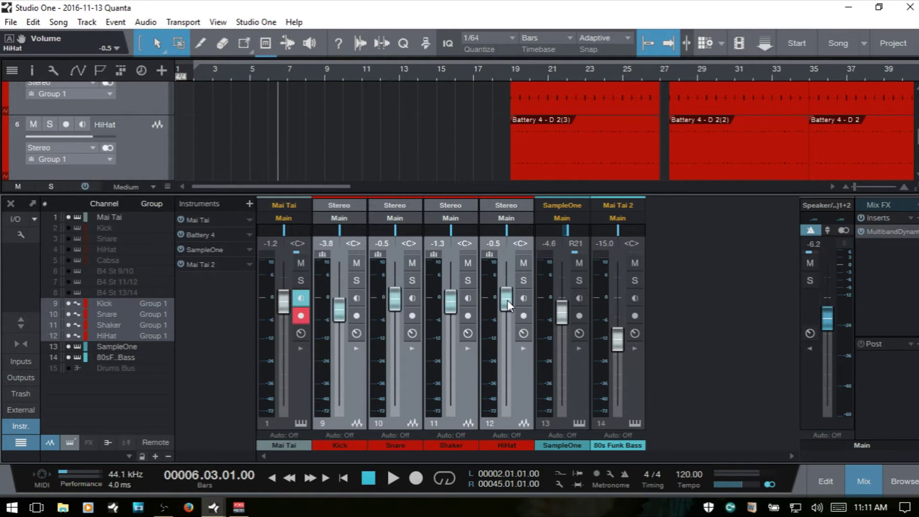
pyautogui.click(469, 266)
pyautogui.click(469, 265)
pyautogui.click(470, 279)
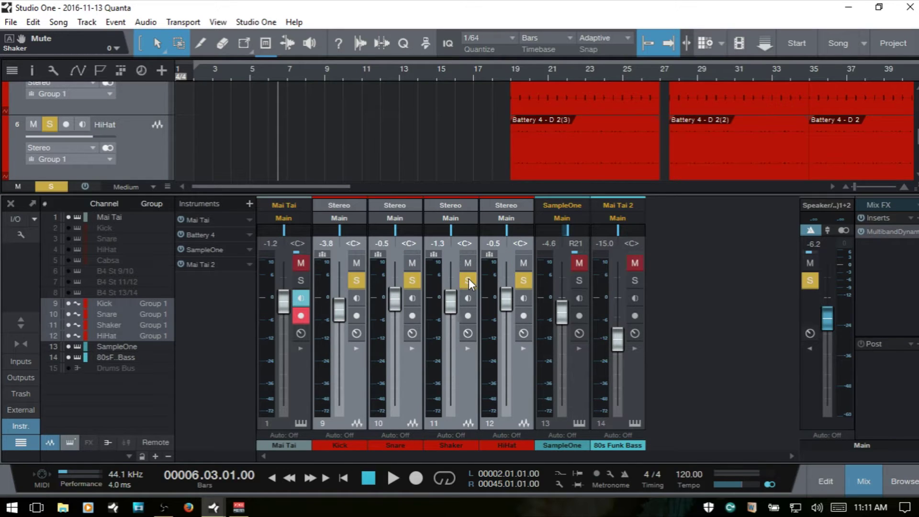
pyautogui.click(469, 281)
# Toggle group input monitoring and record-arm back off, then pan the Shaker and recentre it.
pyautogui.click(468, 298)
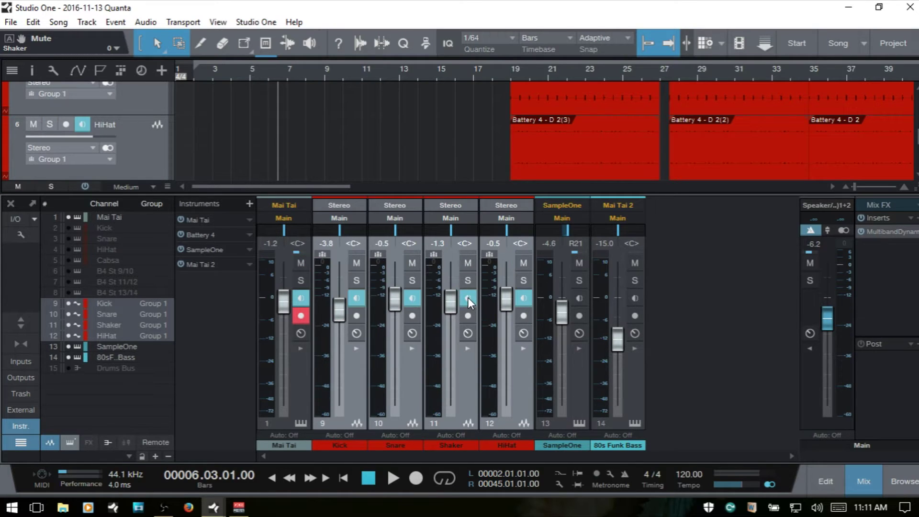
pyautogui.click(468, 299)
pyautogui.click(468, 316)
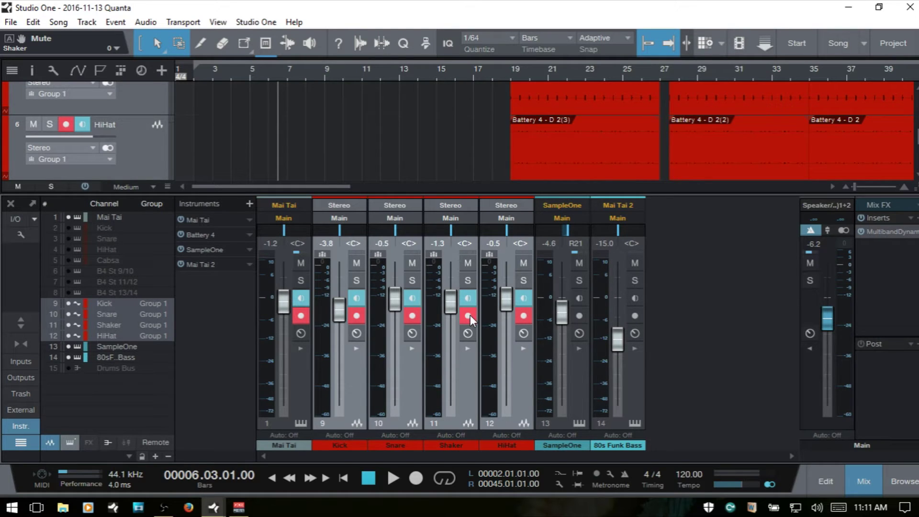
pyautogui.click(469, 315)
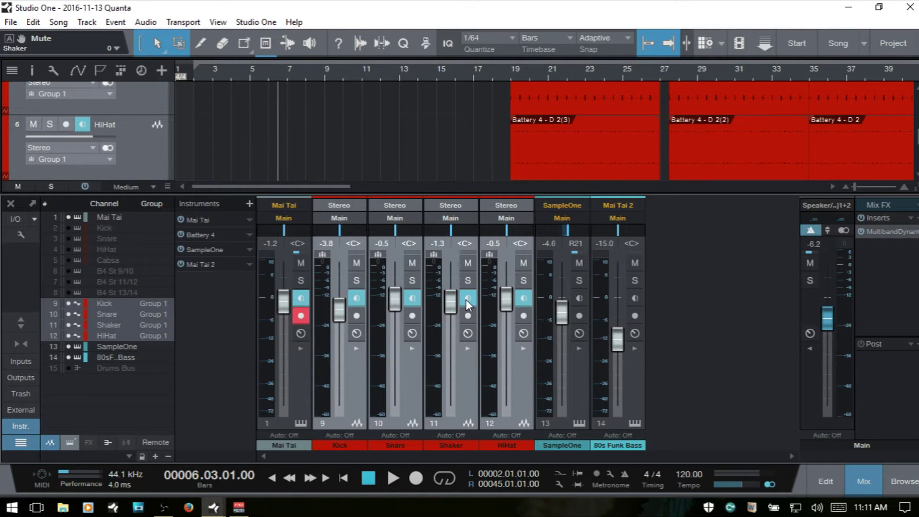
pyautogui.click(467, 299)
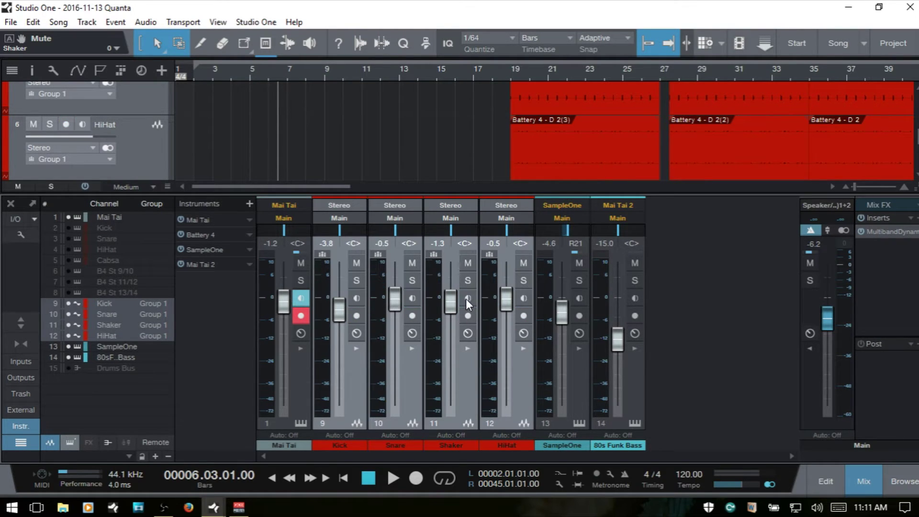
pyautogui.moveTo(449, 230)
pyautogui.mouseDown()
pyautogui.moveTo(459, 229)
pyautogui.moveTo(441, 229)
pyautogui.moveTo(453, 231)
pyautogui.mouseUp()
pyautogui.keyDown('ctrl'); pyautogui.click(451, 229); pyautogui.keyUp('ctrl')
pyautogui.click(448, 446)
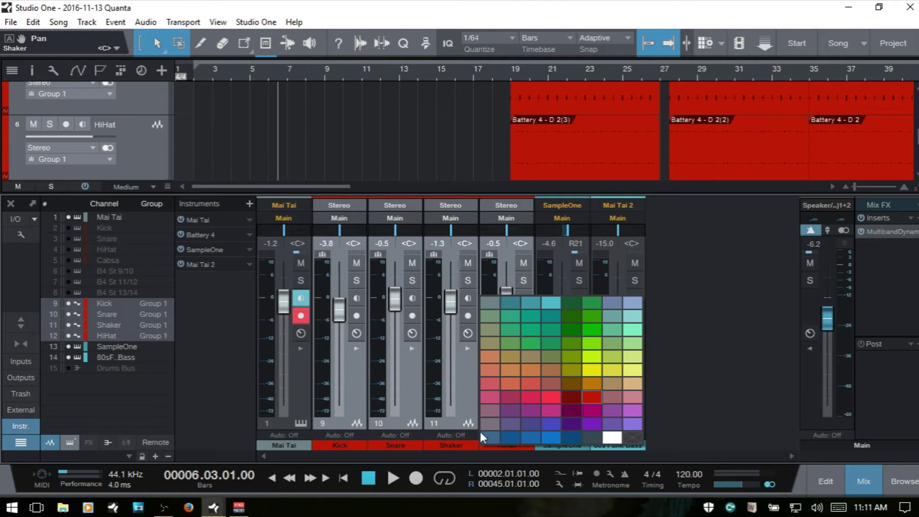
pyautogui.click(572, 406)
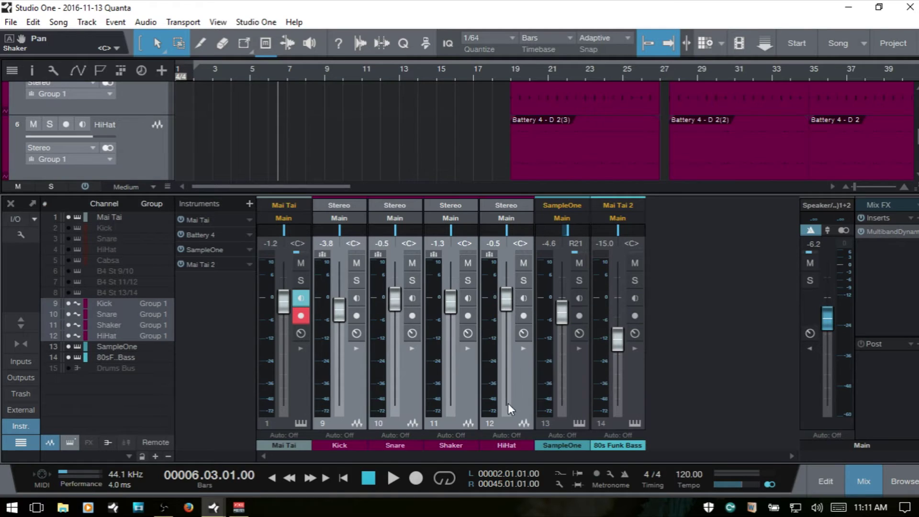
pyautogui.click(448, 446)
pyautogui.click(592, 399)
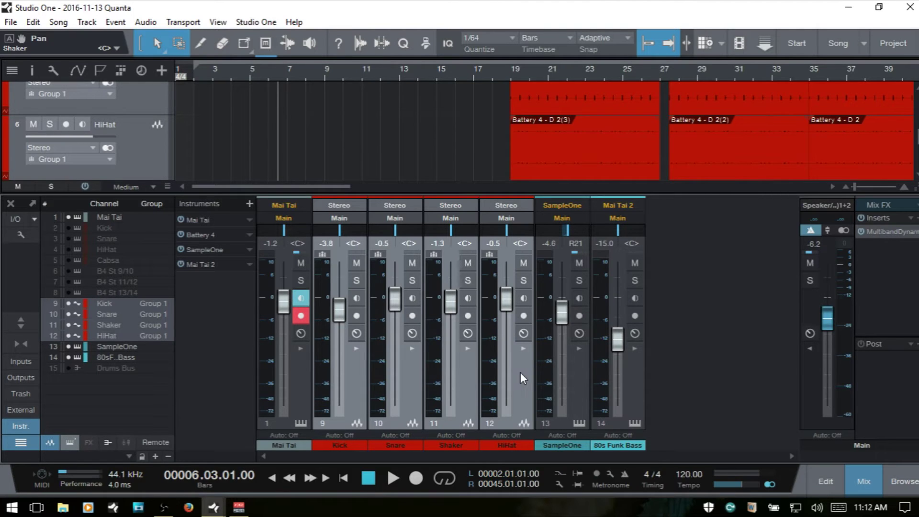
# Play from around bar 16, turn the grouped drums down together, then stop playback.
pyautogui.press('space')
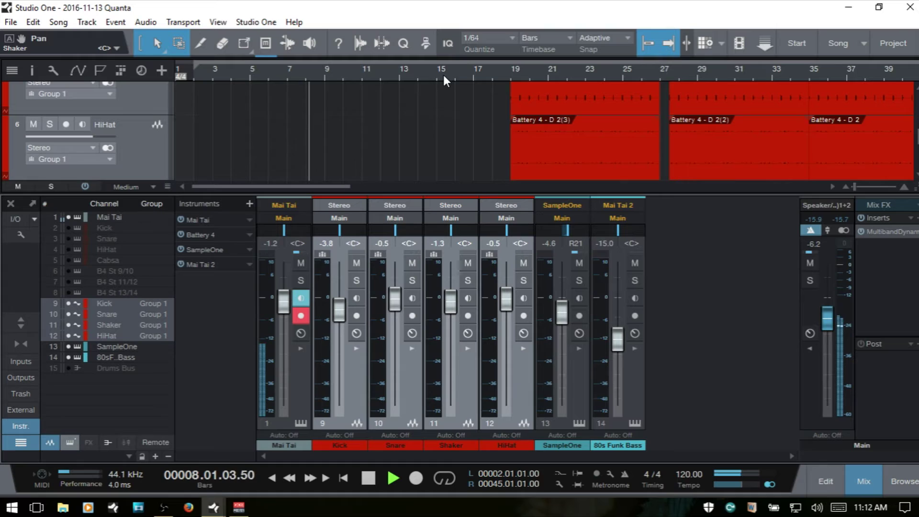
pyautogui.click(469, 76)
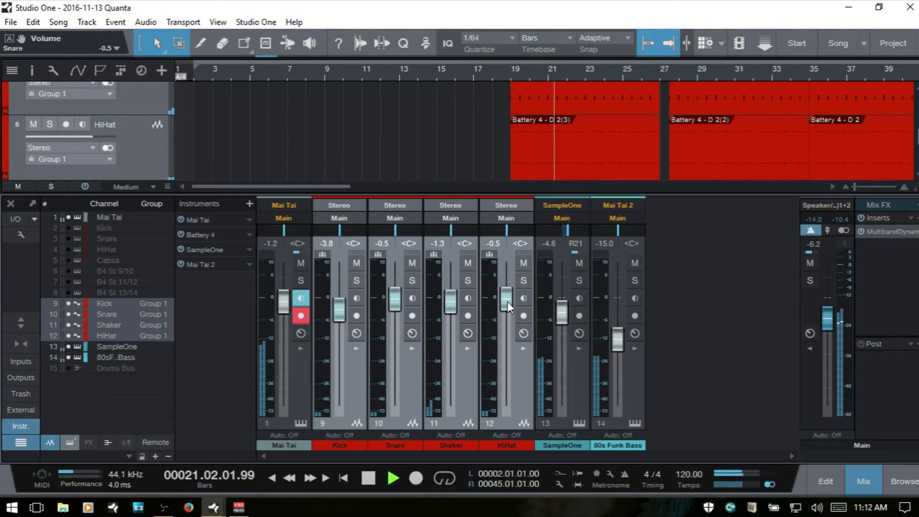
pyautogui.moveTo(507, 302)
pyautogui.mouseDown()
pyautogui.moveTo(512, 372)
pyautogui.moveTo(510, 302)
pyautogui.mouseUp()
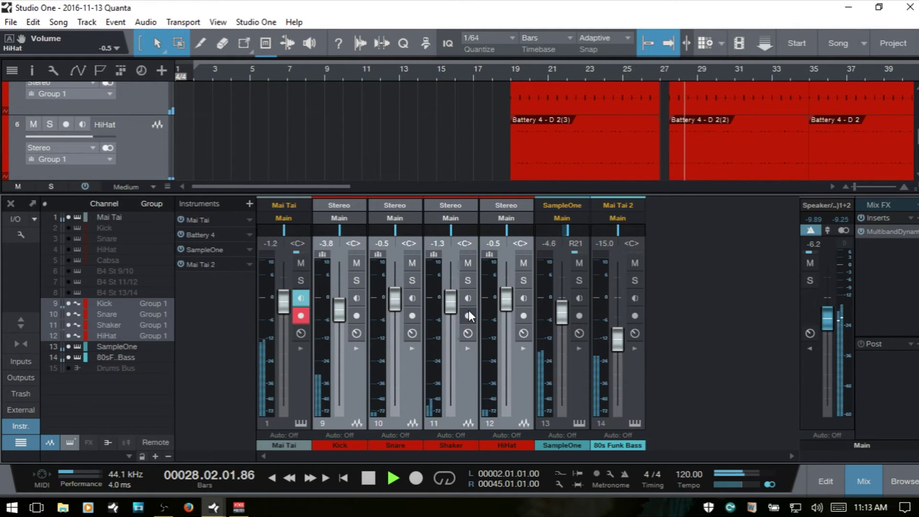
pyautogui.press('space')
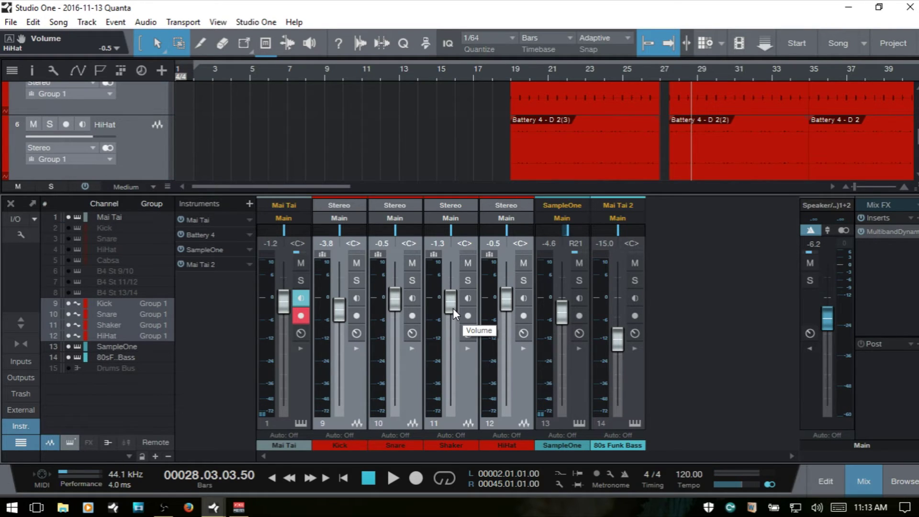
# Lower the Shaker alone to -2.9 dB and test Shaker solo and Snare mute.
pyautogui.moveTo(450, 306)
pyautogui.mouseDown()
pyautogui.moveTo(451, 335)
pyautogui.moveTo(455, 310)
pyautogui.mouseUp()
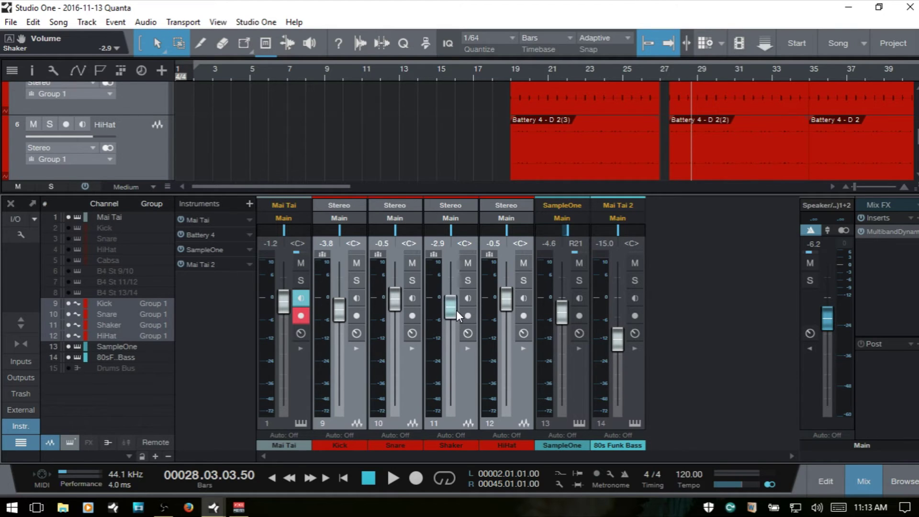
pyautogui.click(467, 281)
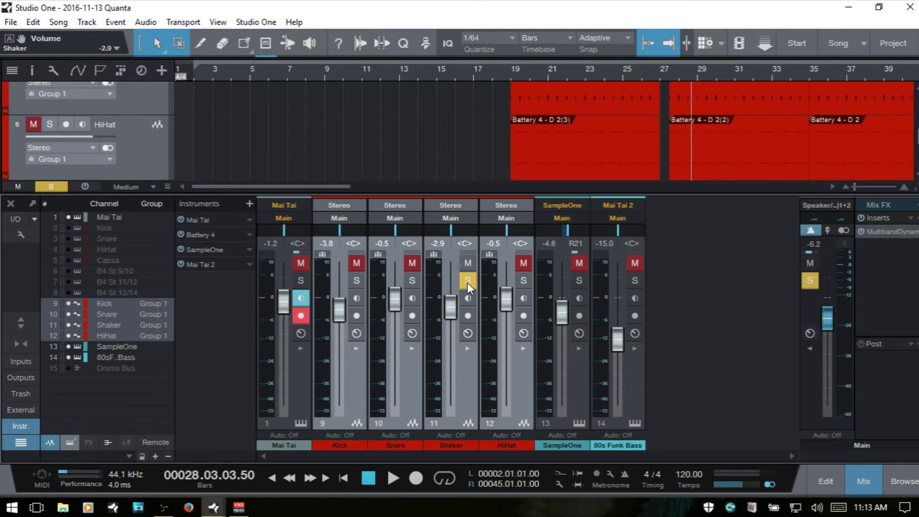
pyautogui.click(468, 282)
pyautogui.click(413, 267)
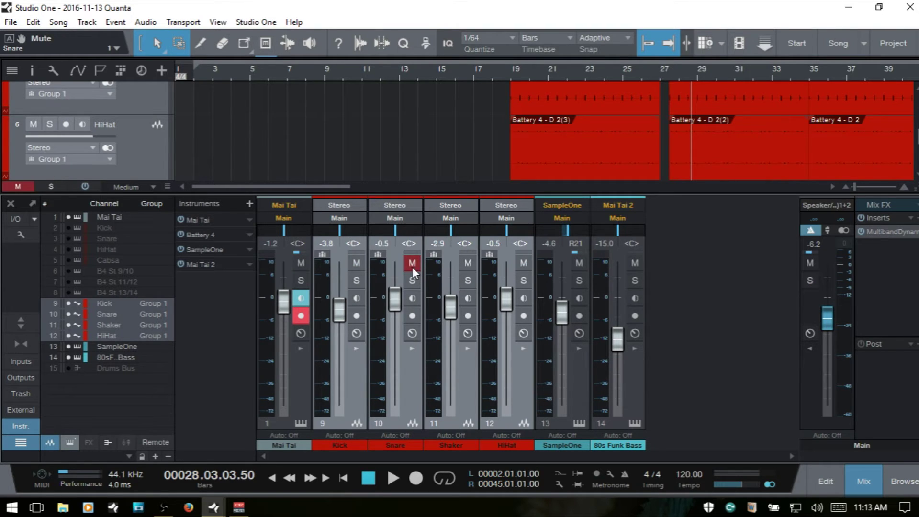
pyautogui.click(411, 267)
# Dissolve Group 1 so the four drum channels are ungrouped.
pyautogui.rightClick(463, 373)
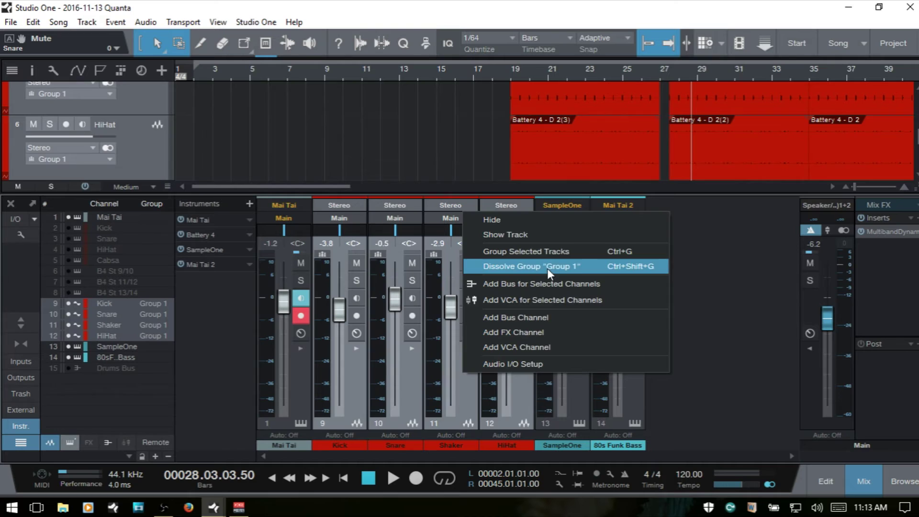
pyautogui.click(547, 268)
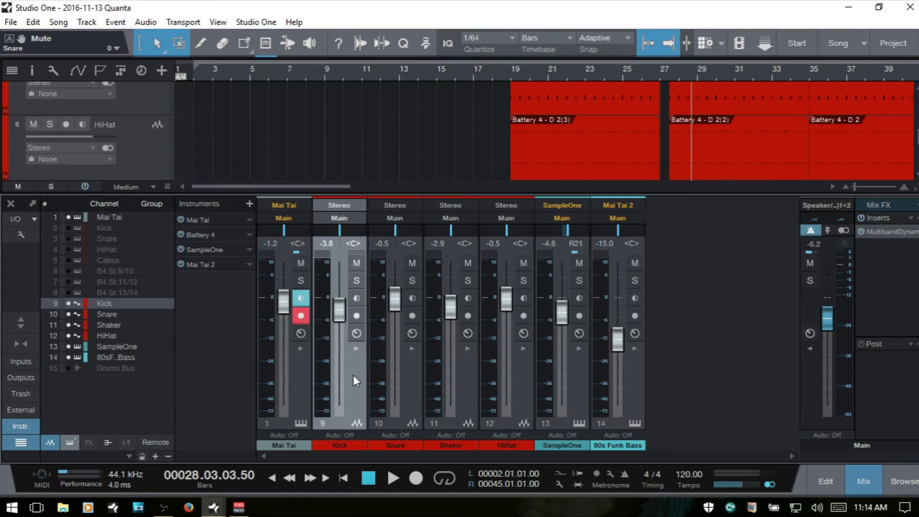
# Switch to the open Impact Track song.
pyautogui.click(864, 42)
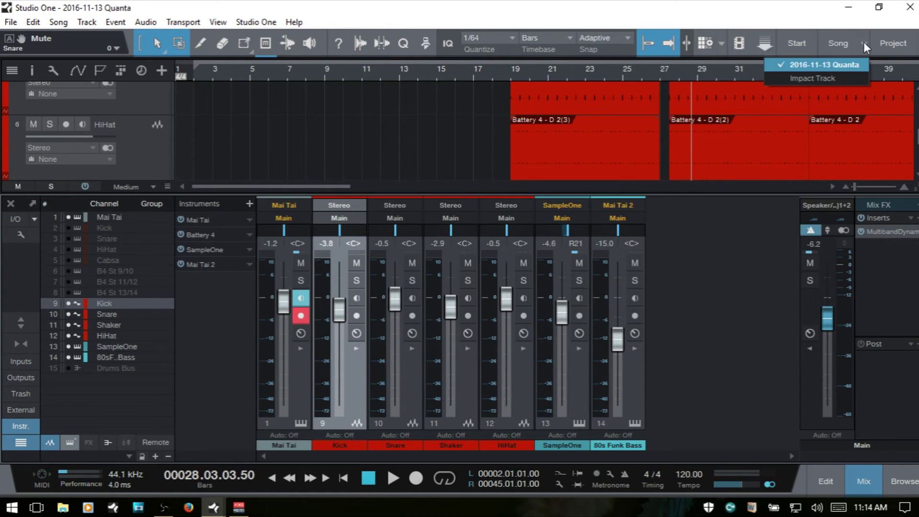
pyautogui.click(797, 80)
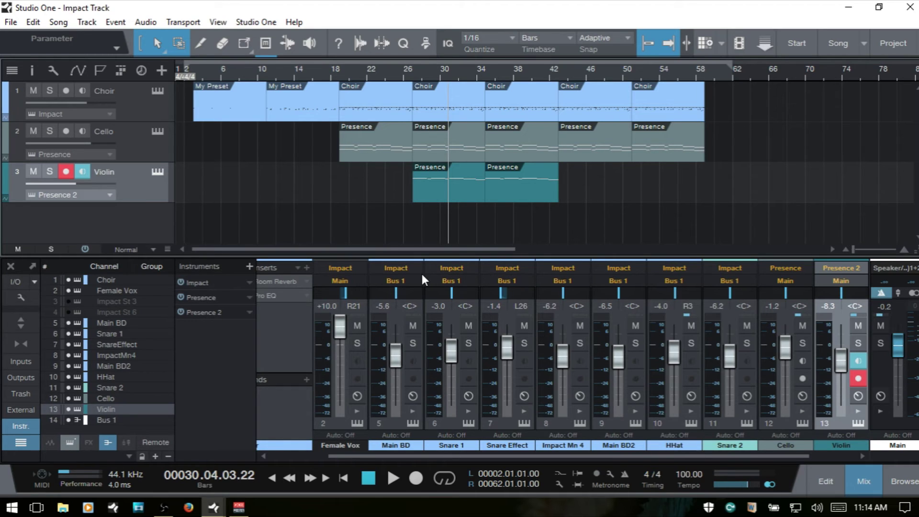
# Expand the Impact outputs St 1–St 6, then select the Female Vox and Main BD channels.
pyautogui.click(196, 281)
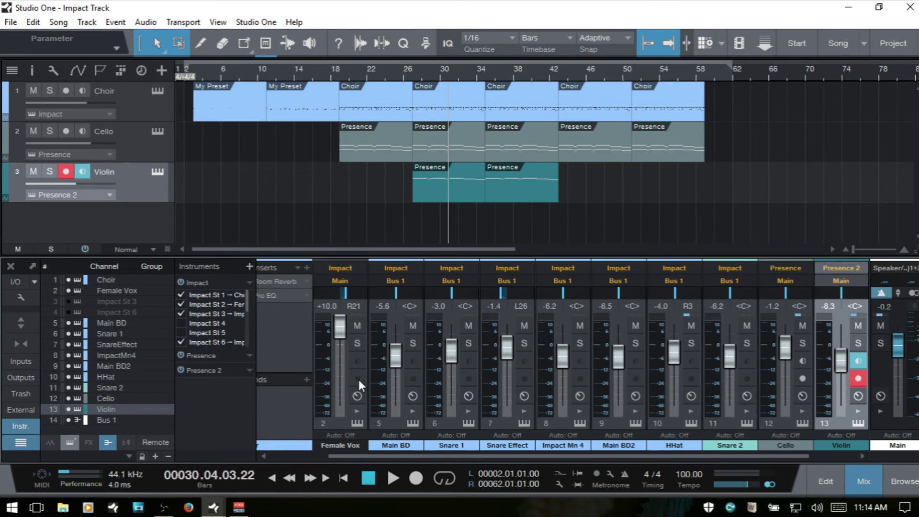
pyautogui.click(337, 421)
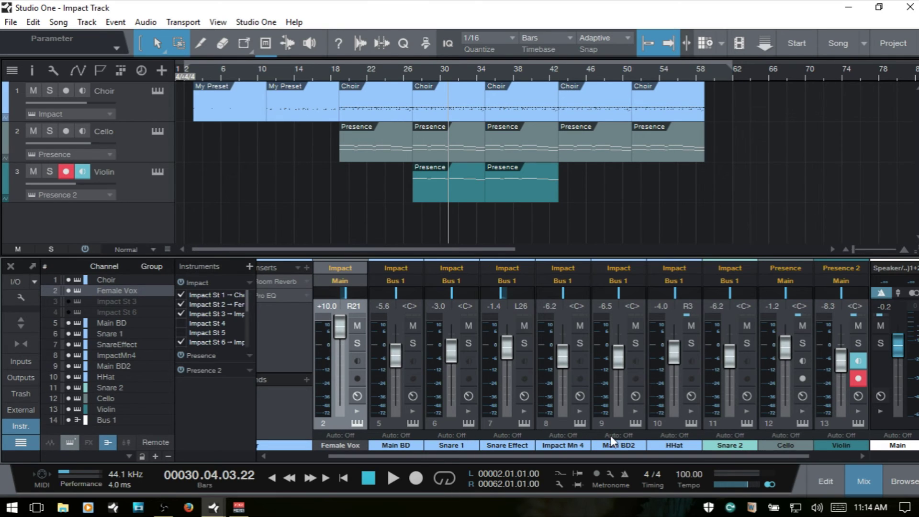
pyautogui.click(393, 420)
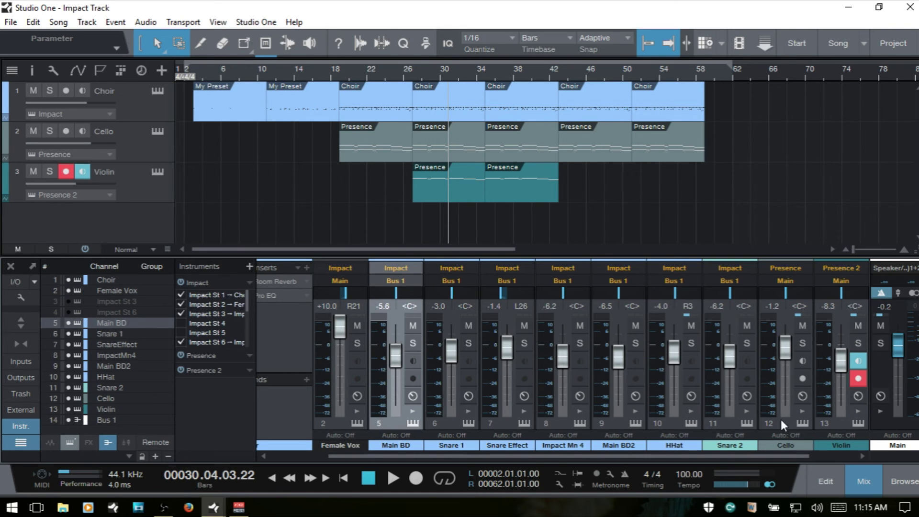
pyautogui.keyDown('shift'); pyautogui.click(729, 419); pyautogui.keyUp('shift')
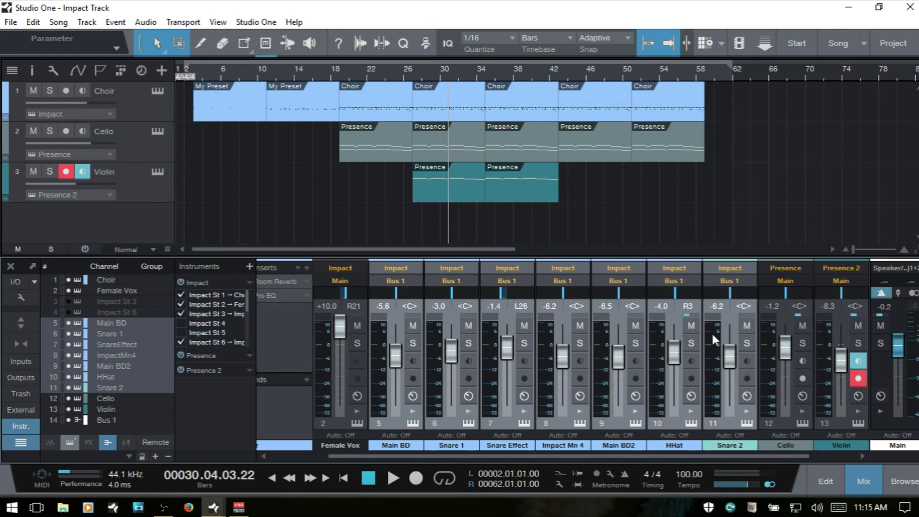
pyautogui.rightClick(731, 321)
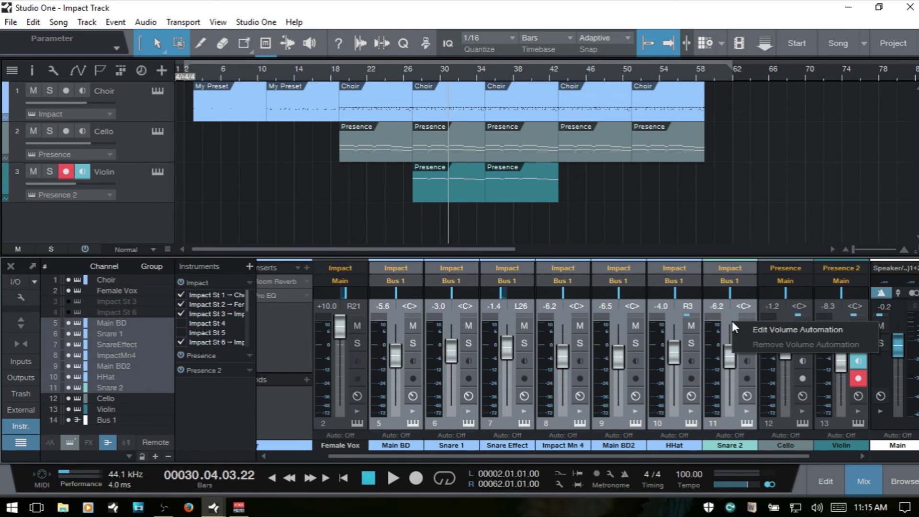
pyautogui.rightClick(730, 420)
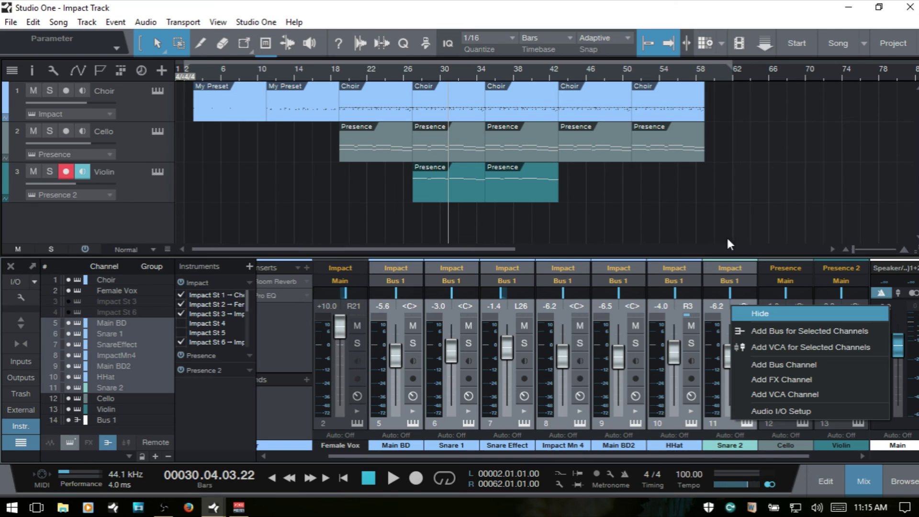
pyautogui.click(558, 427)
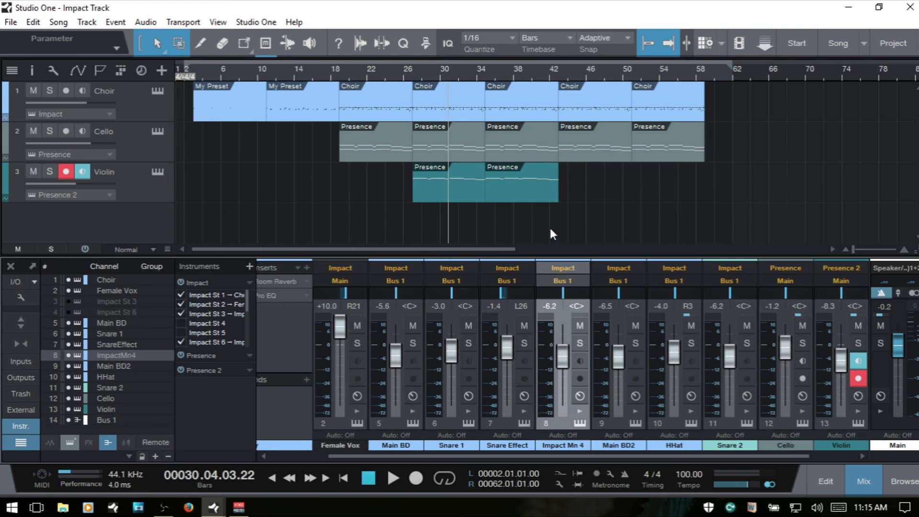
# Open the Choir track's event in the piano-roll note editor.
pyautogui.doubleClick(433, 115)
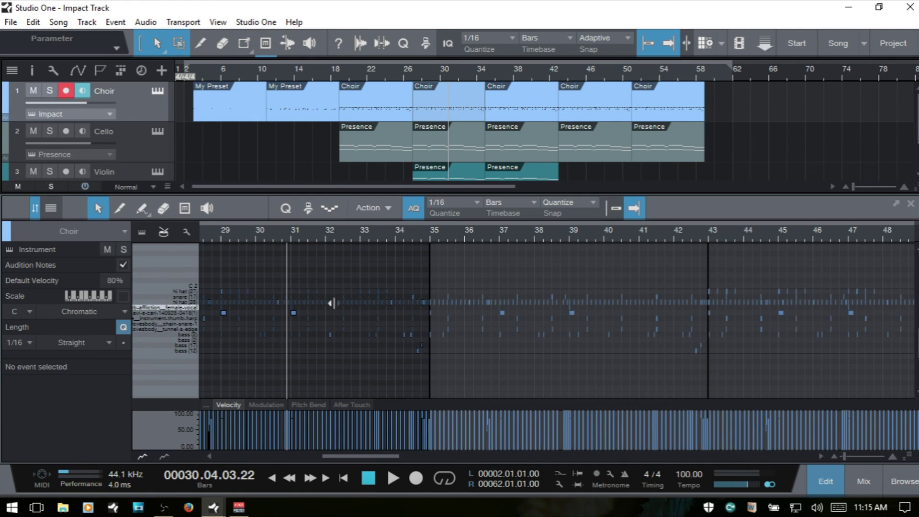